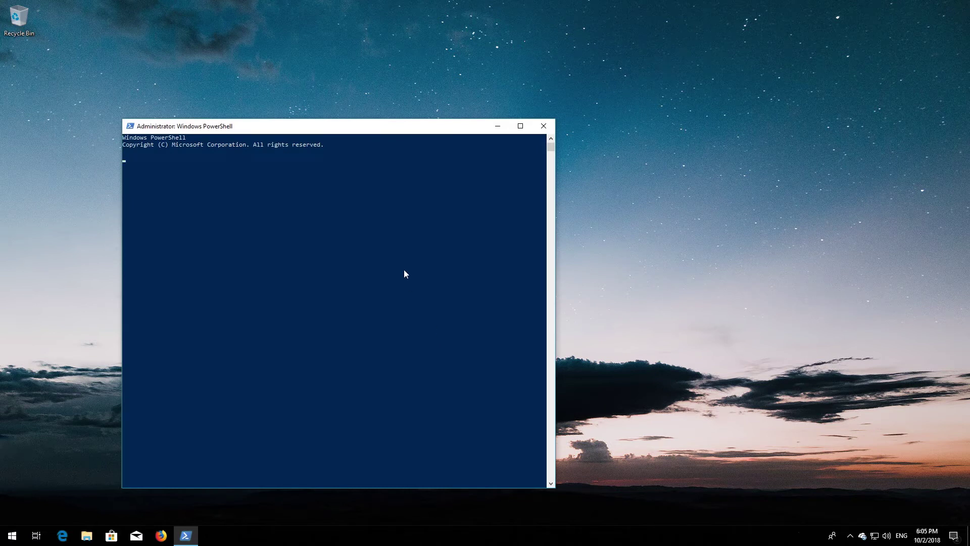
Run wuauclt.exe /updatenow in the administrator PowerShell and exit the session.
left_click_drag(329, 127, 490, 86)
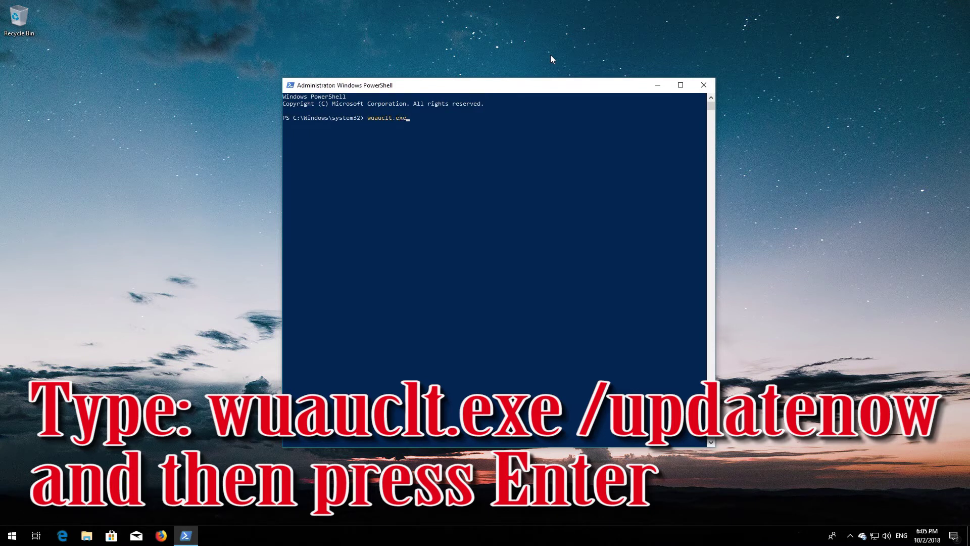
type("/updatenow")
key("Return")
type("e")
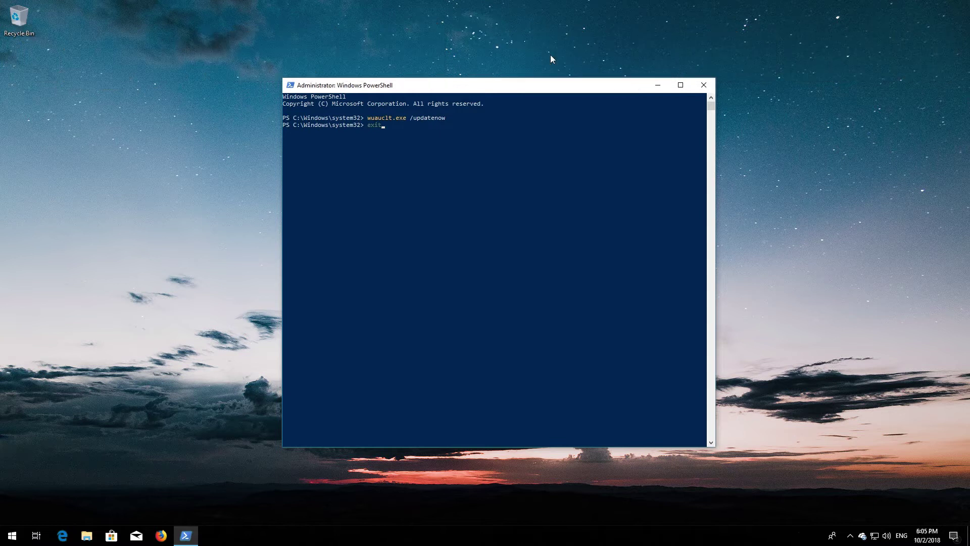
key("Return")
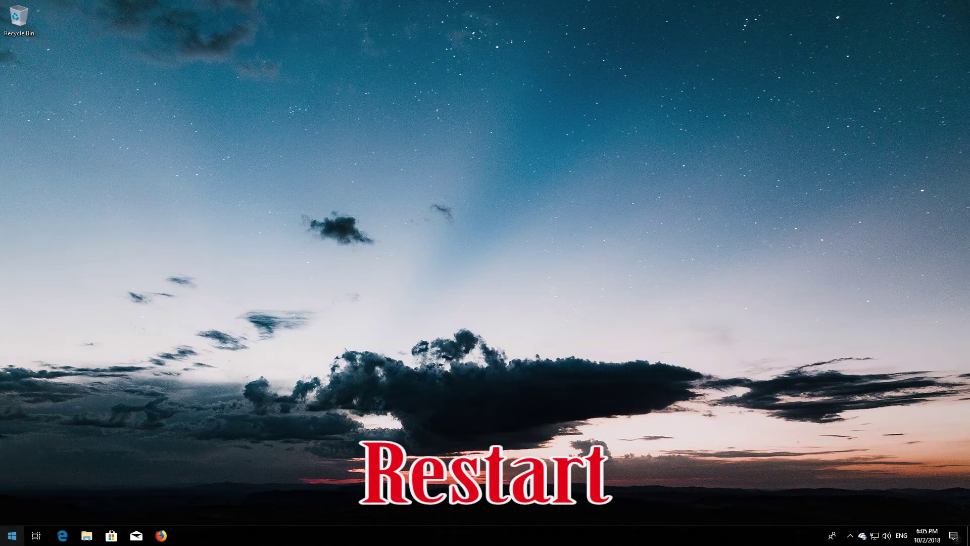
Restart the computer after the update command.
left_click(7, 534)
left_click(11, 514)
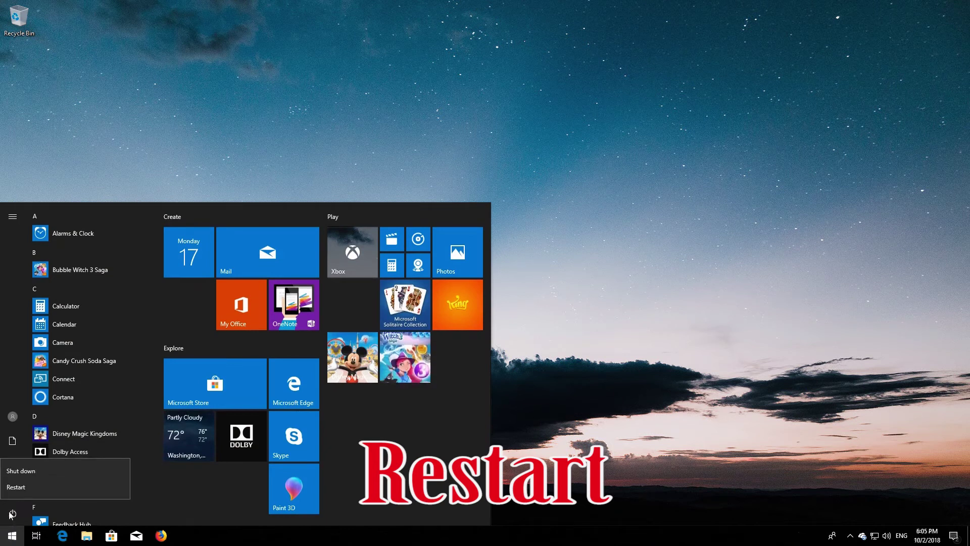
left_click(26, 483)
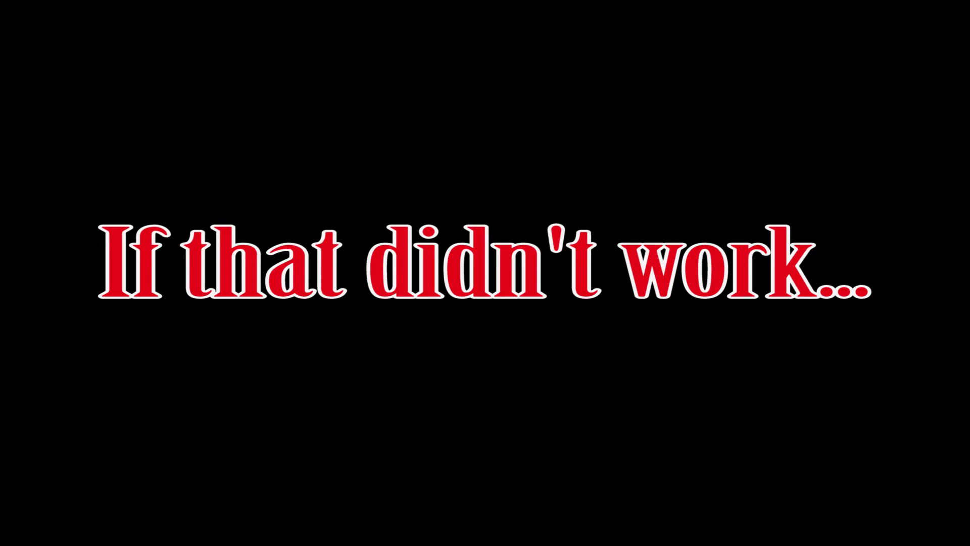
Search Windows for "troubleshoot" and open the Troubleshoot system settings.
key("super")
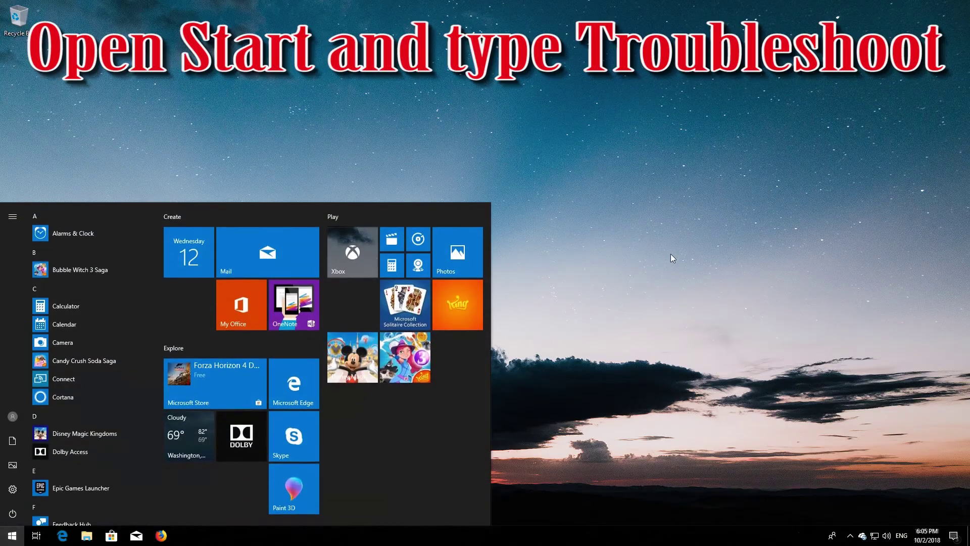
type("tro")
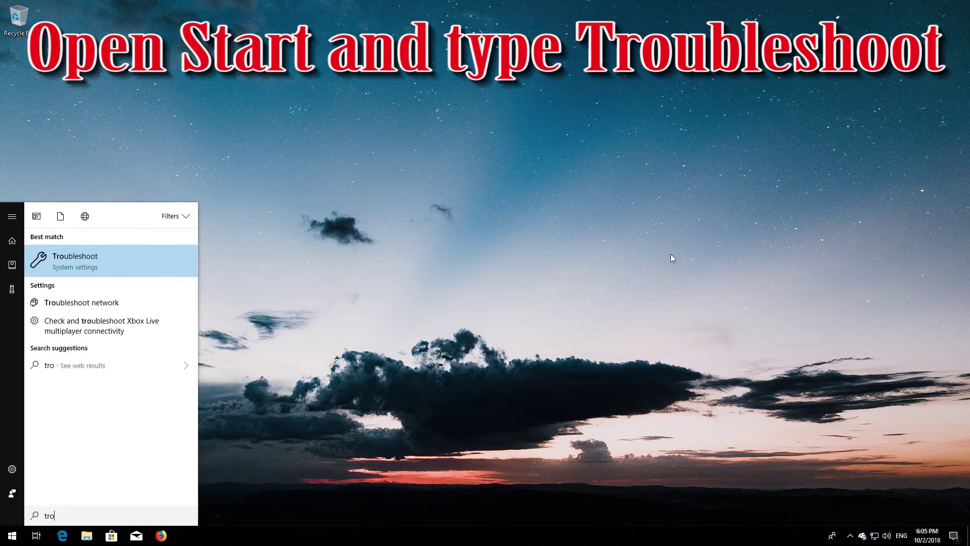
type("ubleshoo")
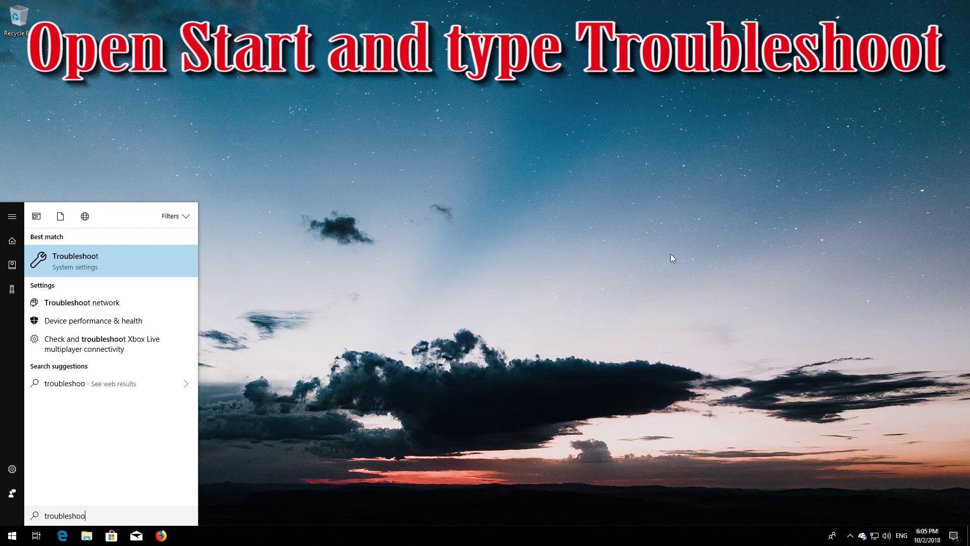
type("t")
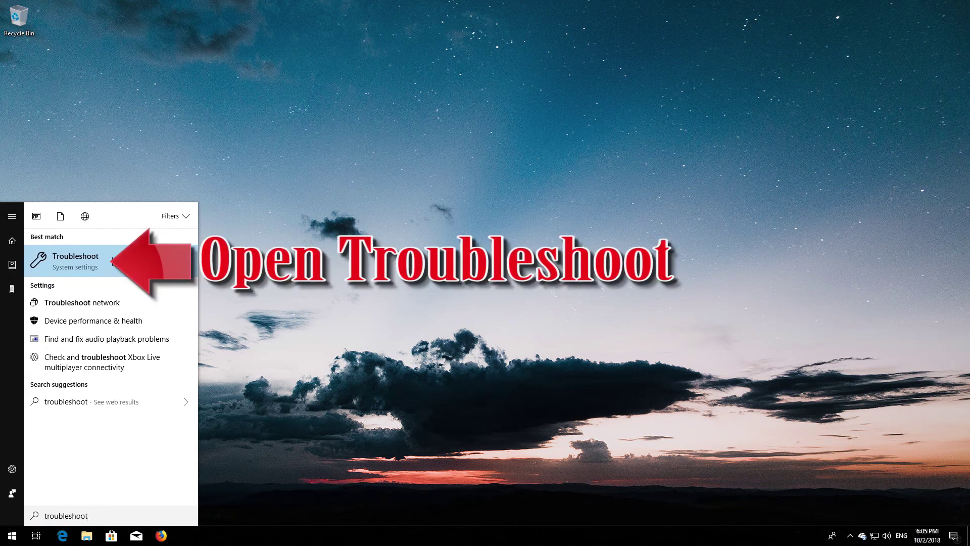
left_click(71, 260)
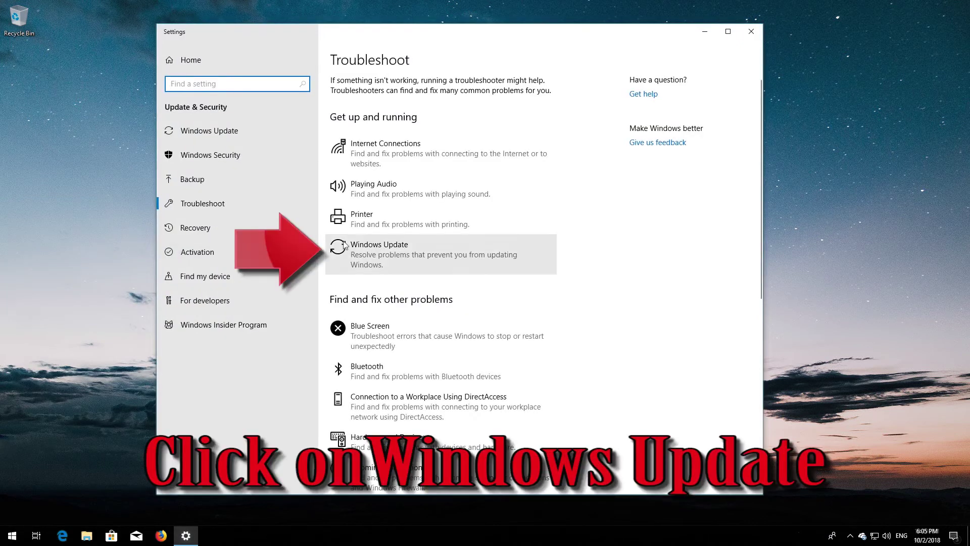
Run the Windows Update troubleshooter, apply the fix for pending updates, and close the troubleshooter and Settings.
left_click(410, 259)
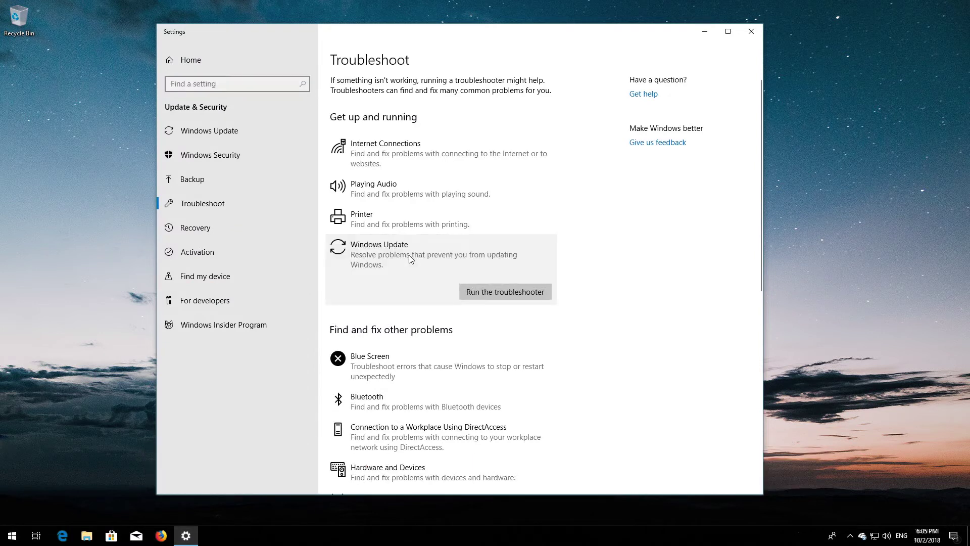
left_click(497, 295)
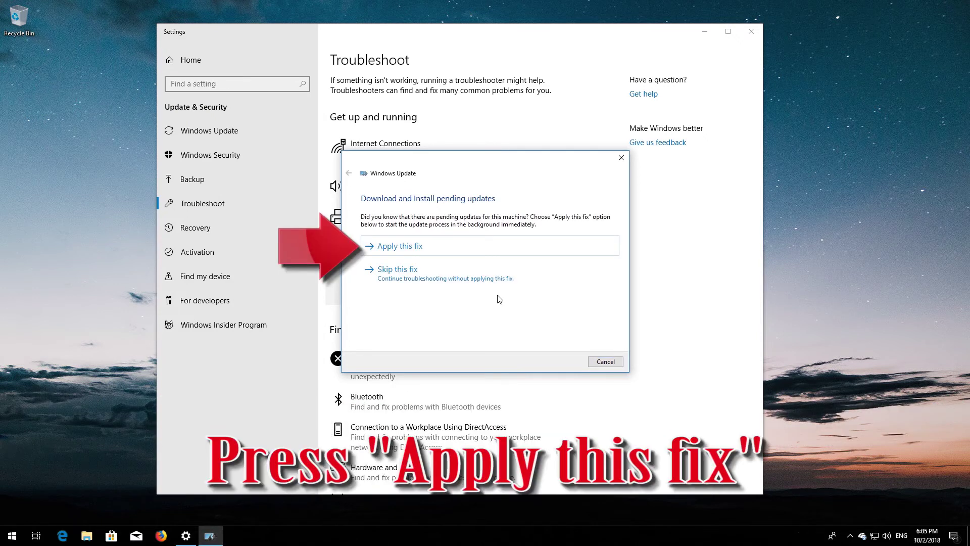
left_click(429, 248)
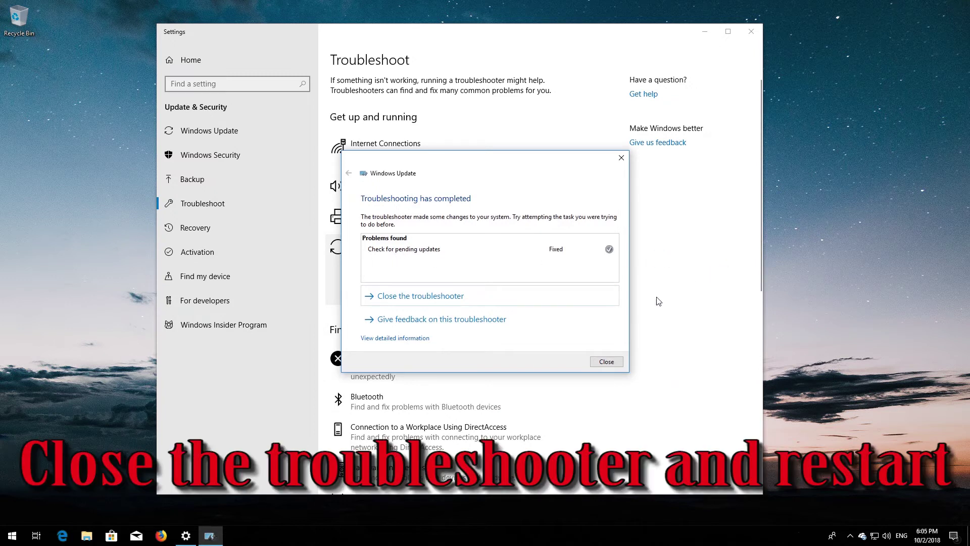
left_click(606, 362)
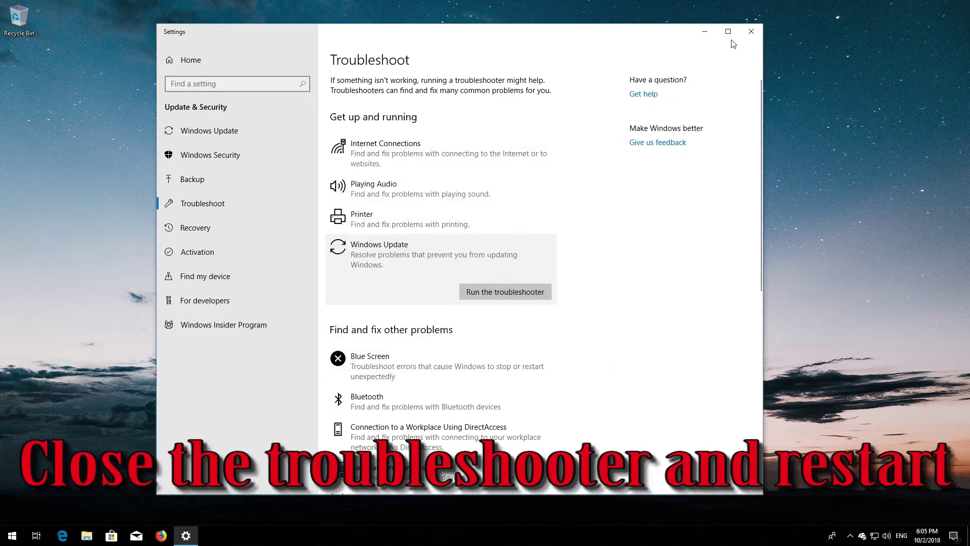
left_click(751, 31)
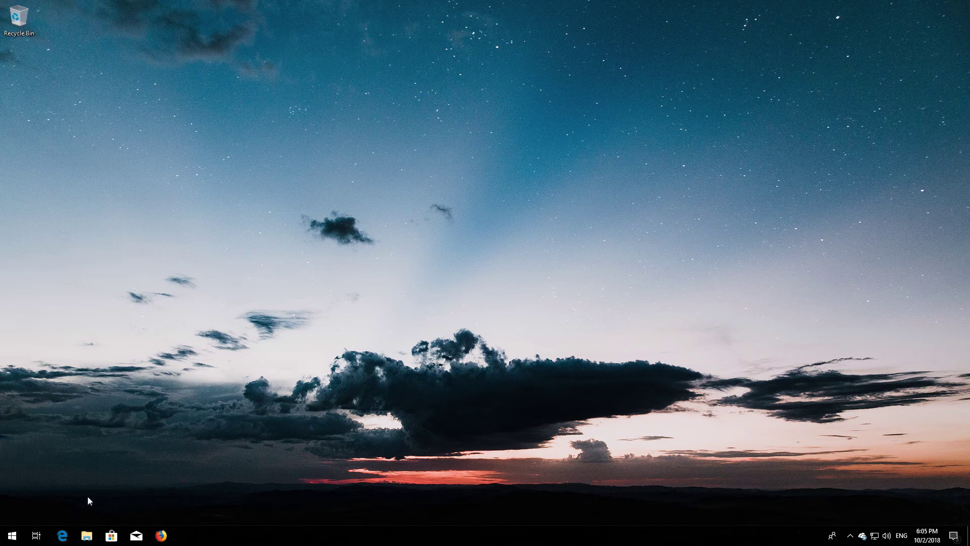
Restart the computer after the troubleshooting.
left_click(12, 535)
left_click(12, 514)
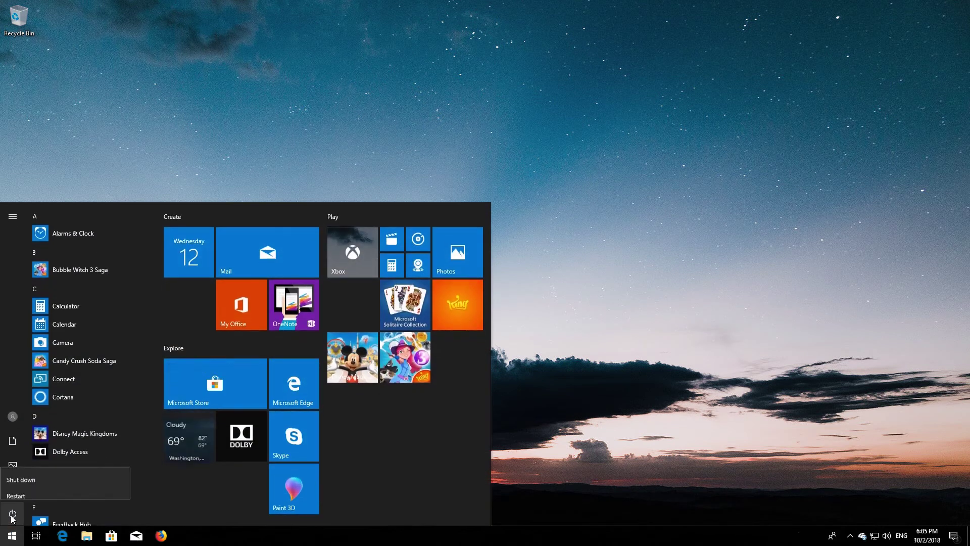
left_click(22, 490)
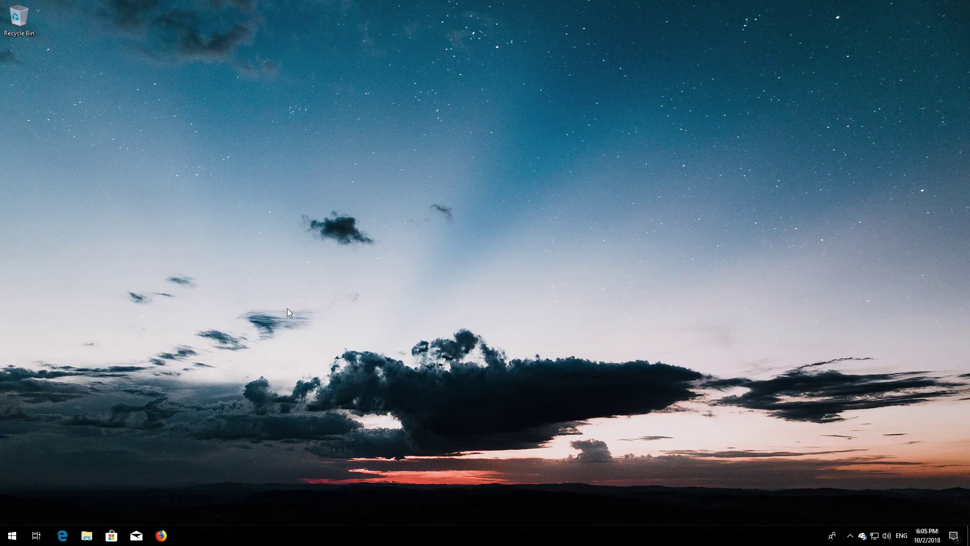
Search Windows for "recovery options" and open the Recovery options system settings.
key("super")
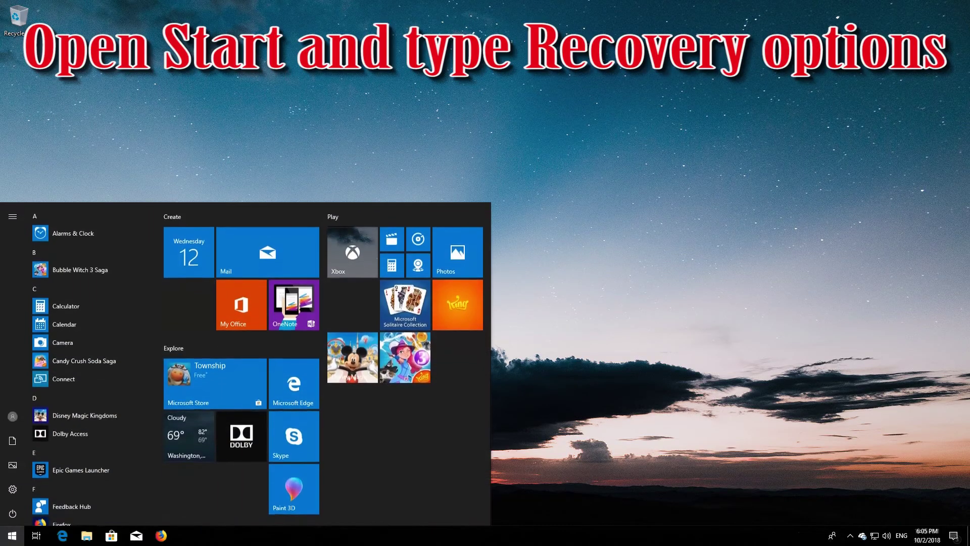
type("recove")
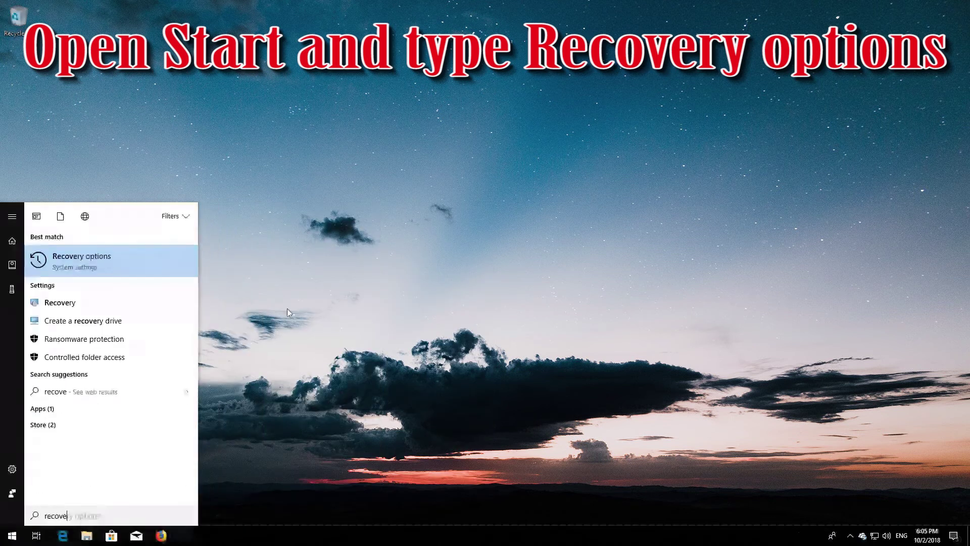
type("ry options")
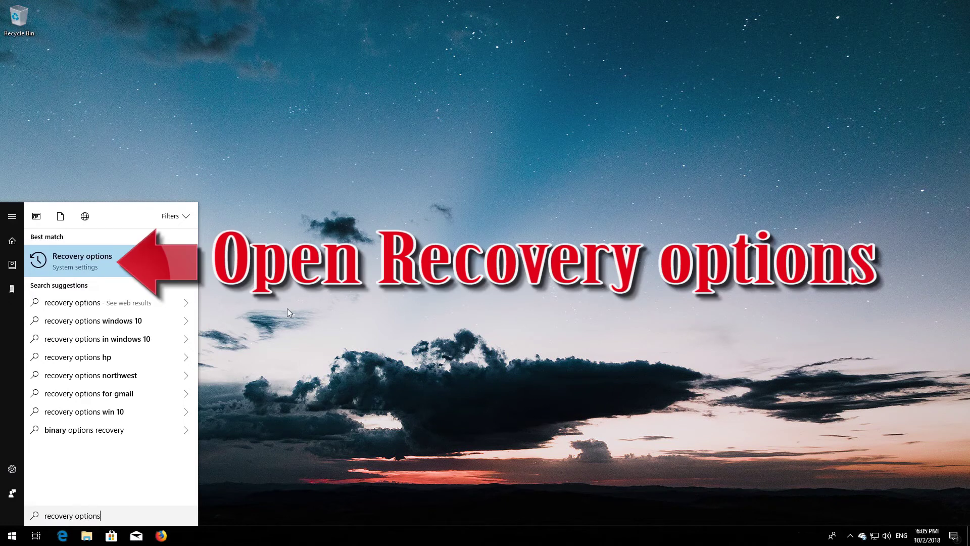
left_click(95, 262)
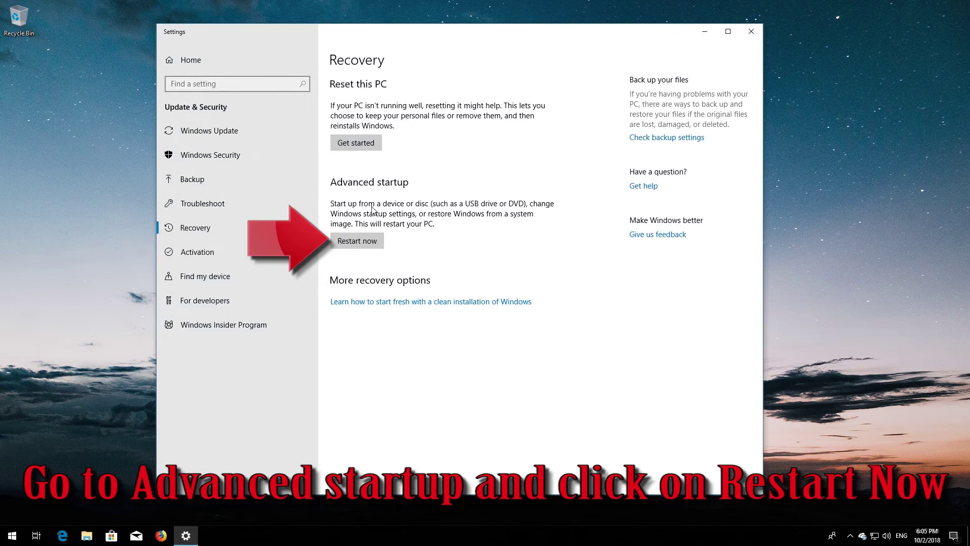
Restart into Advanced startup and use the troubleshooting Startup Settings to boot Windows with Safe Mode enabled.
left_click(366, 239)
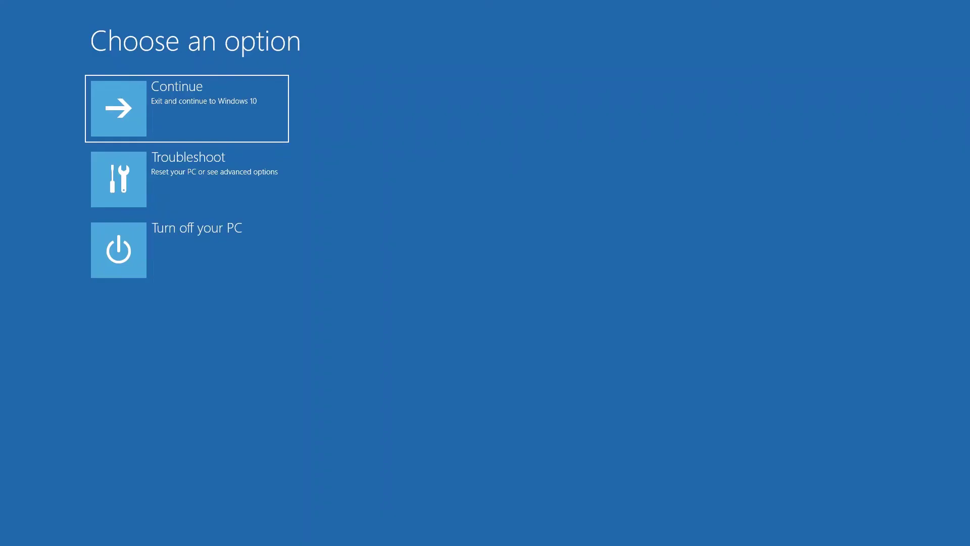
left_click(191, 185)
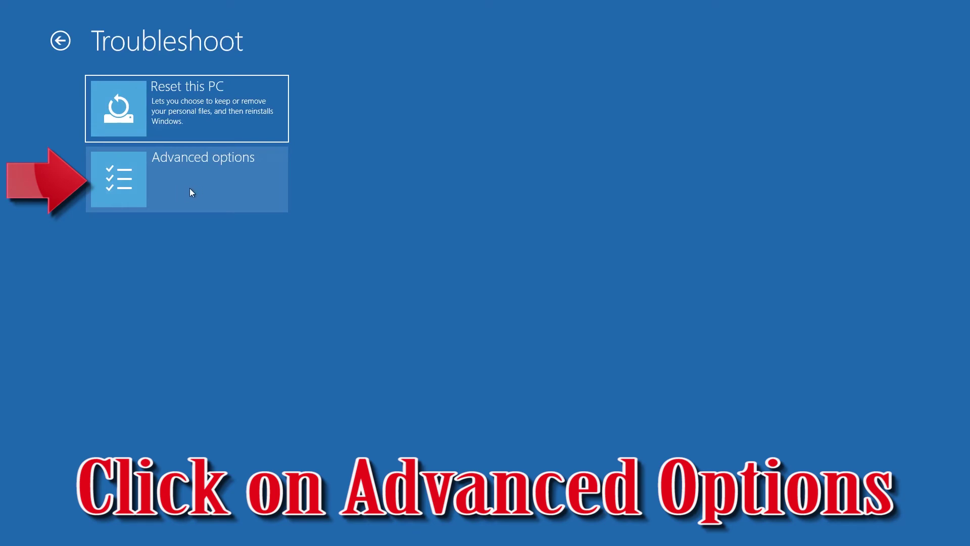
left_click(195, 190)
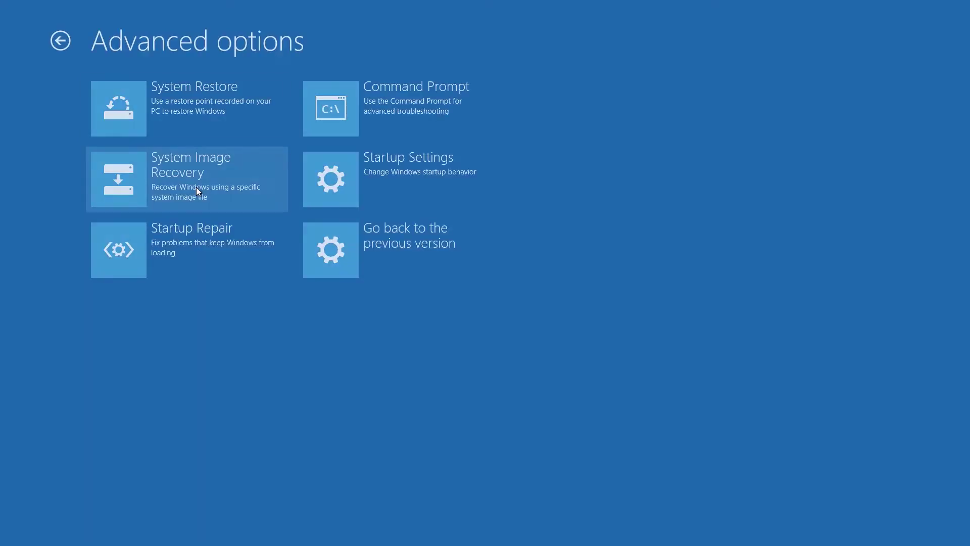
left_click(401, 175)
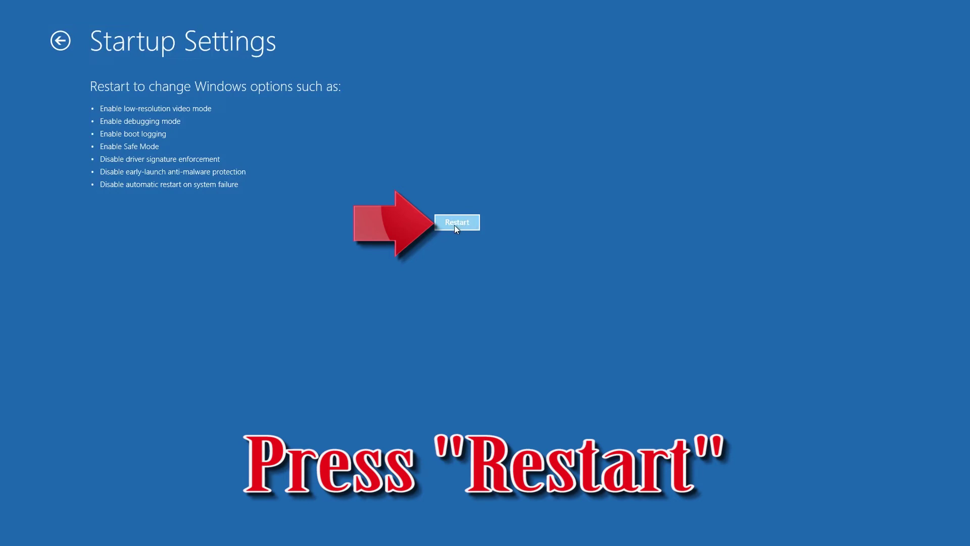
left_click(455, 224)
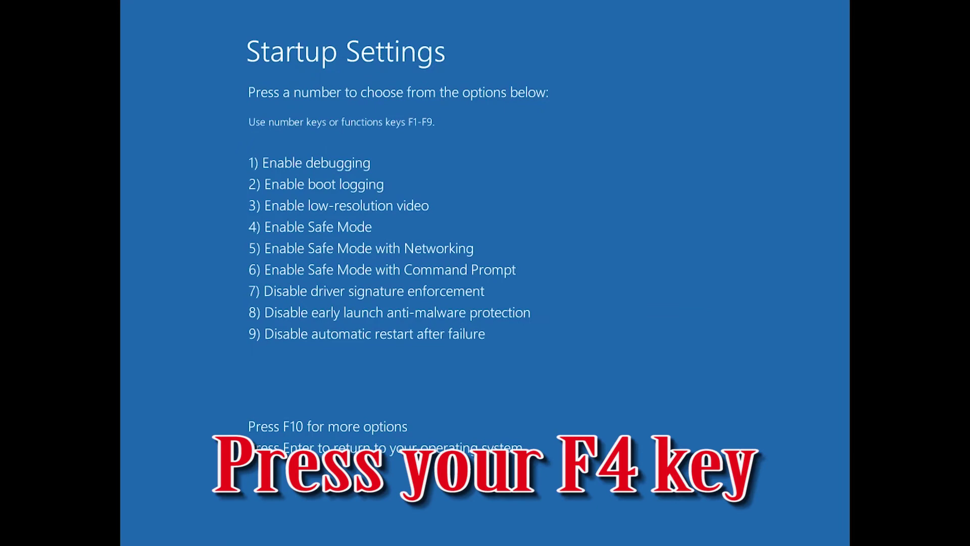
key("F4")
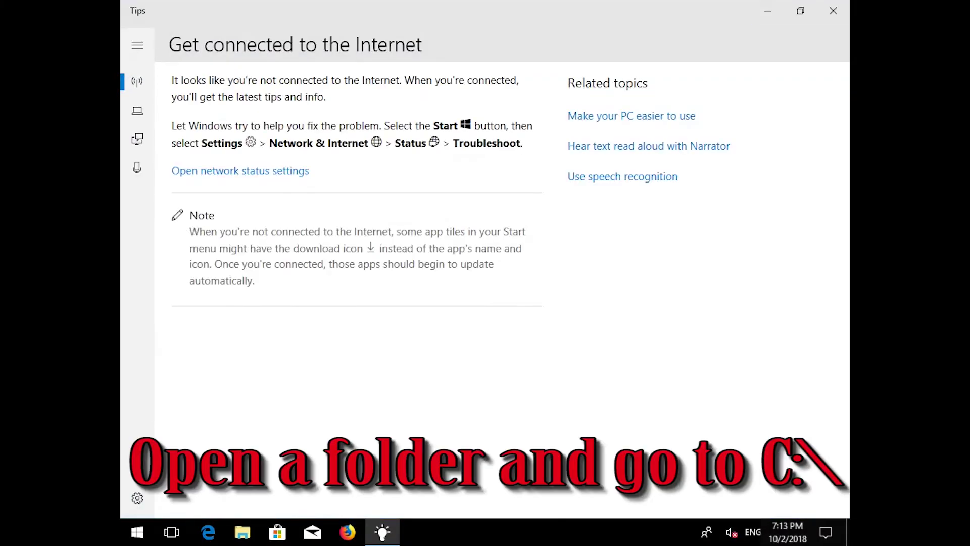
Close the Tips window and open Local Disk (C:) in a maximized File Explorer window.
left_click(833, 11)
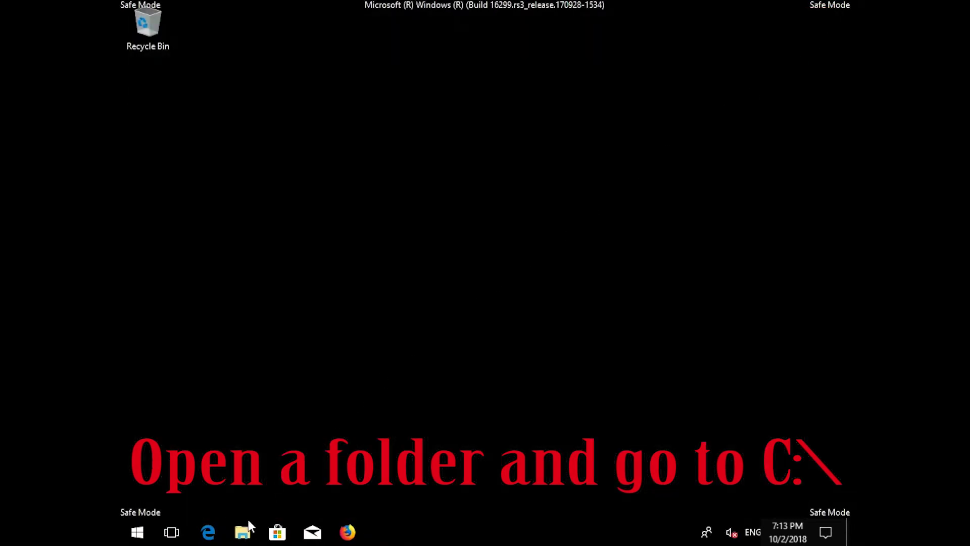
left_click(242, 535)
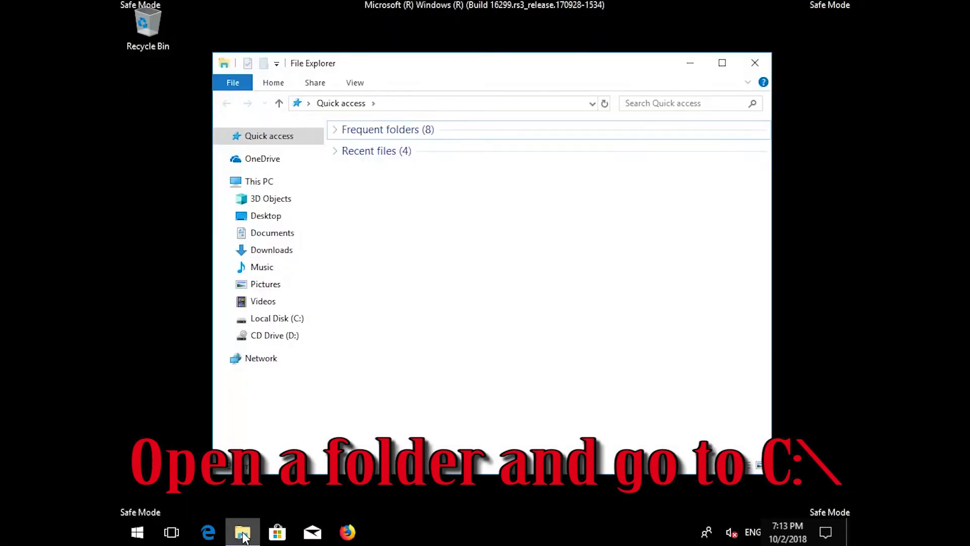
left_click(284, 319)
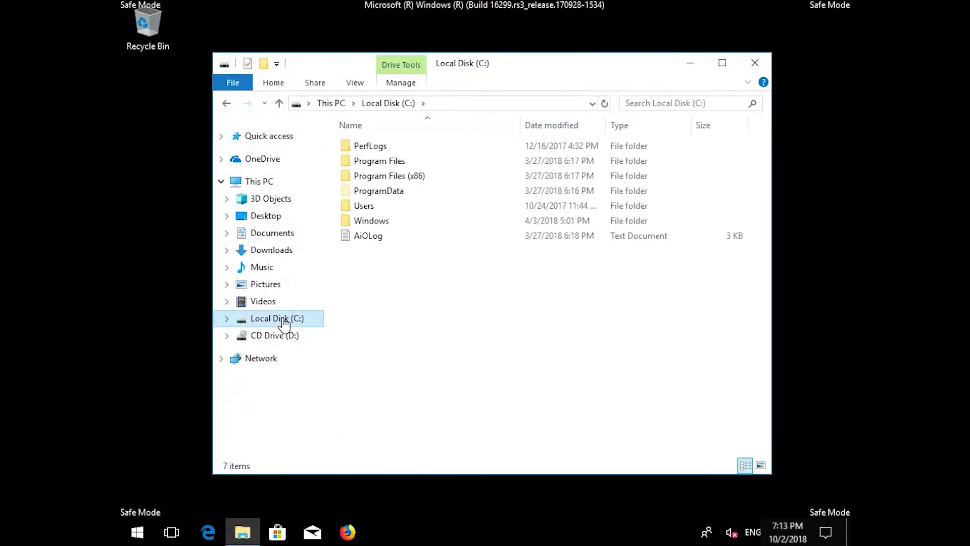
left_click(722, 63)
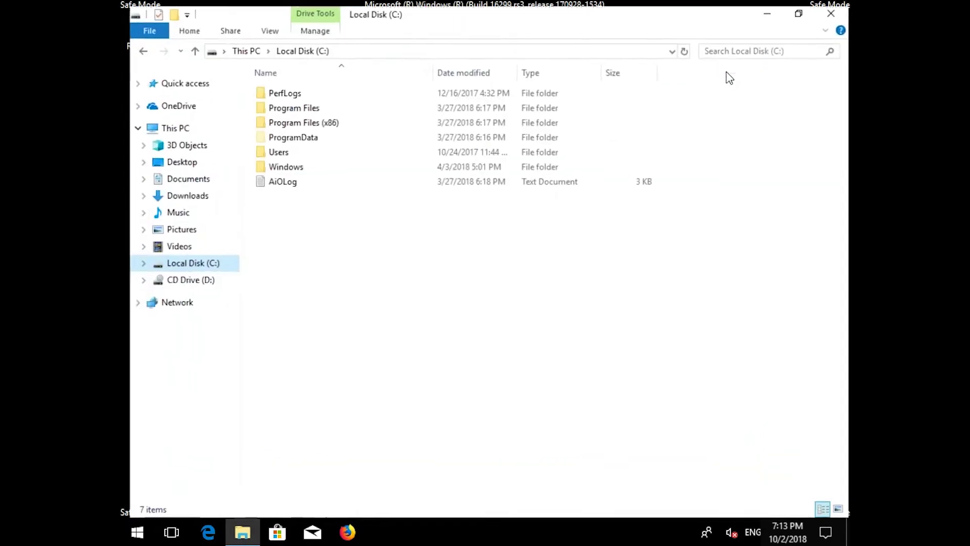
Open the SoftwareDistribution folder inside the Windows folder on drive C.
double_click(301, 165)
scroll(300, 165, "down", 19)
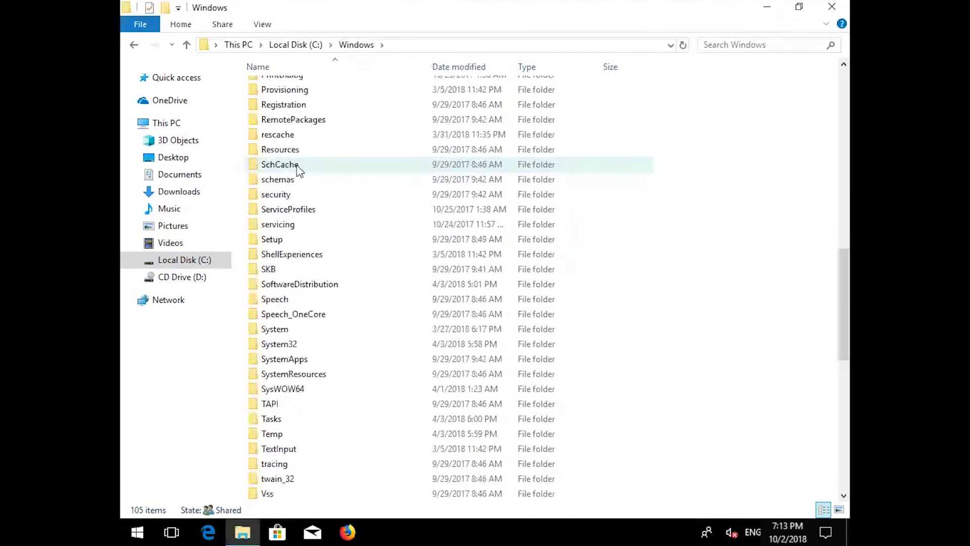
scroll(298, 169, "up", 1)
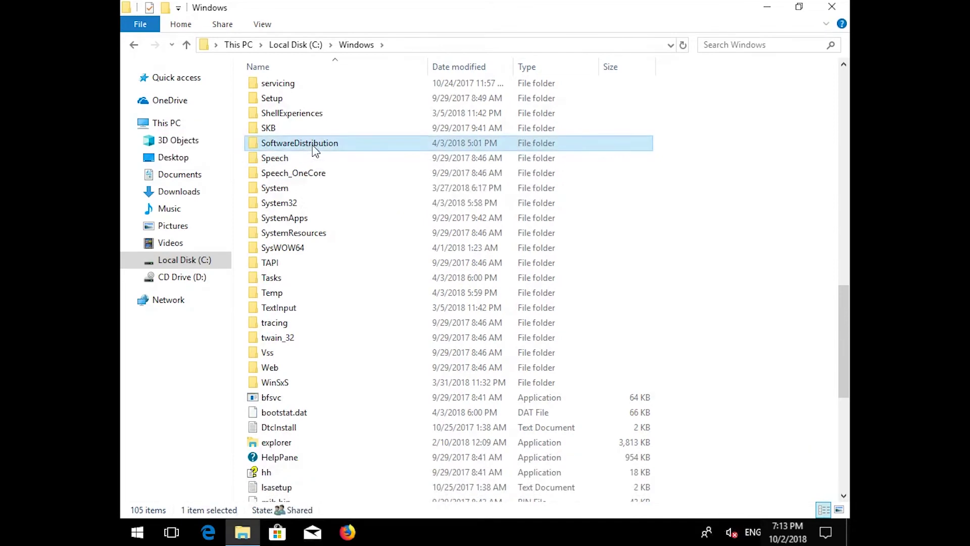
double_click(299, 143)
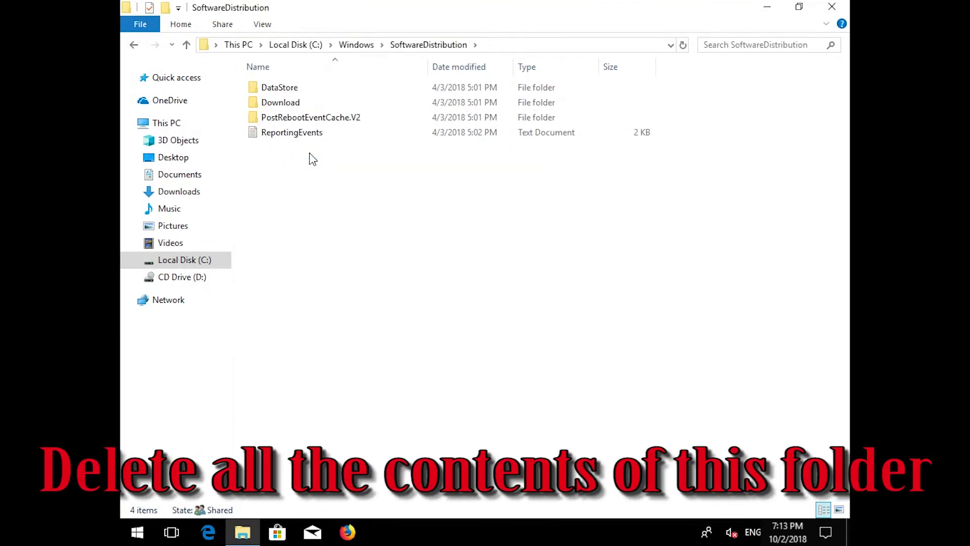
Delete all the contents of the SoftwareDistribution folder and restart the computer out of Safe Mode.
left_click_drag(311, 220, 291, 90)
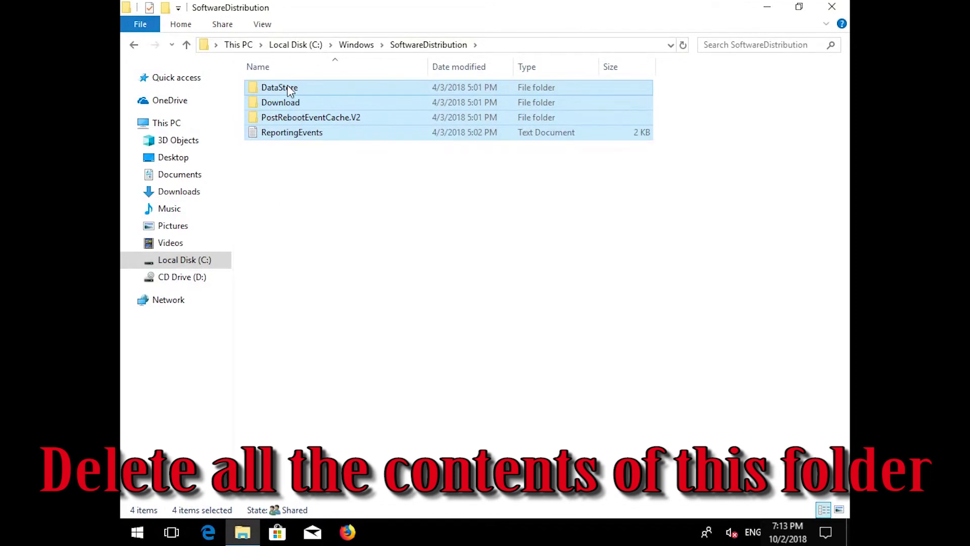
key("Delete")
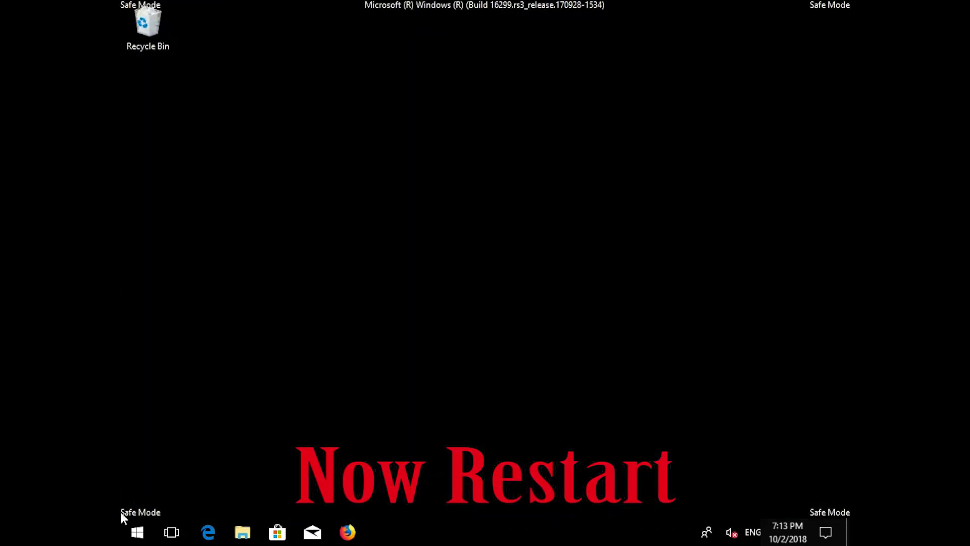
left_click(121, 542)
left_click(135, 502)
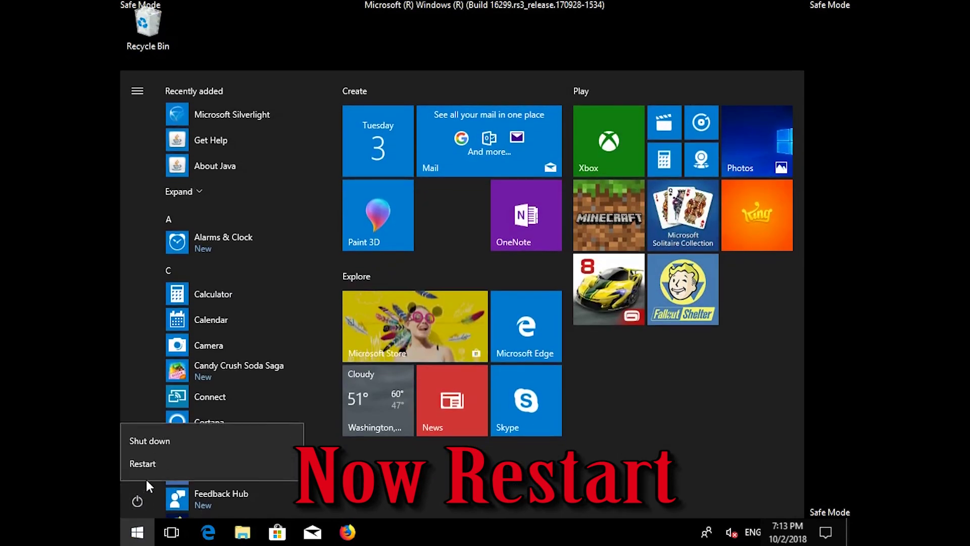
left_click(152, 466)
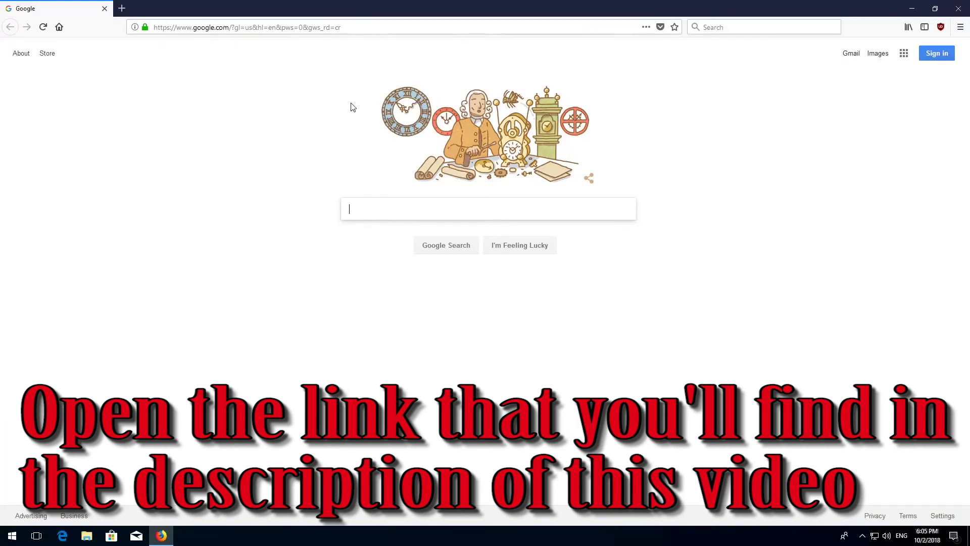
left_click(355, 30)
type("https://support.microsoft.com/en-us/help/4027322/windows-update-troubleshooter")
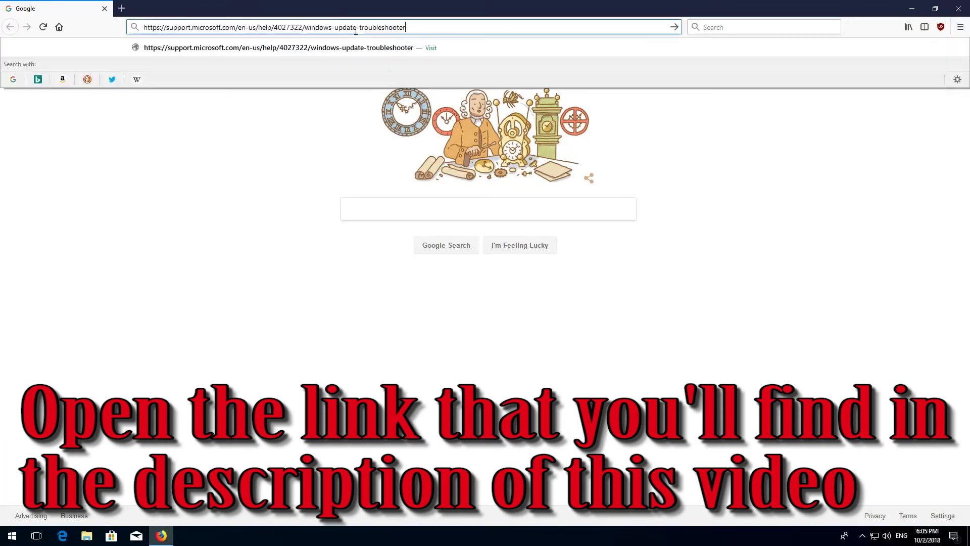
key("Return")
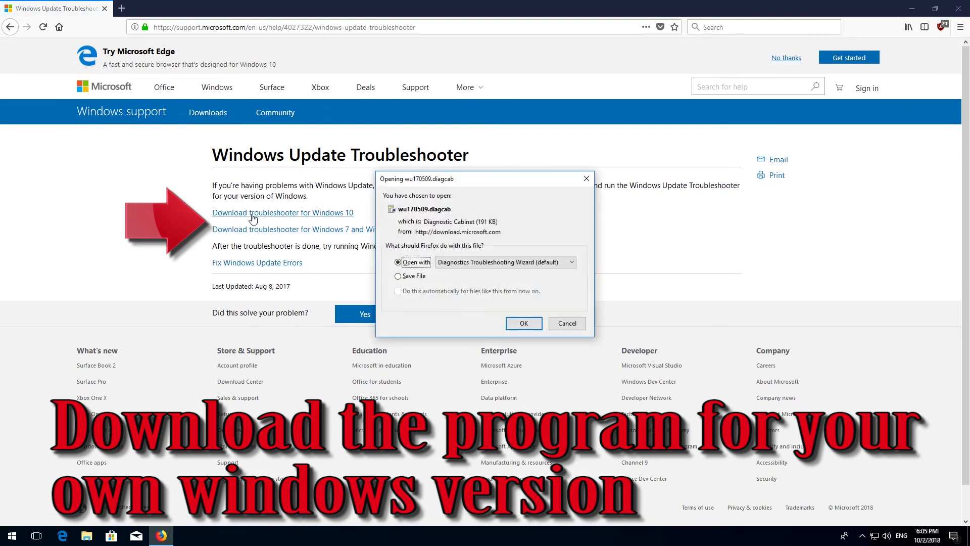
left_click(400, 276)
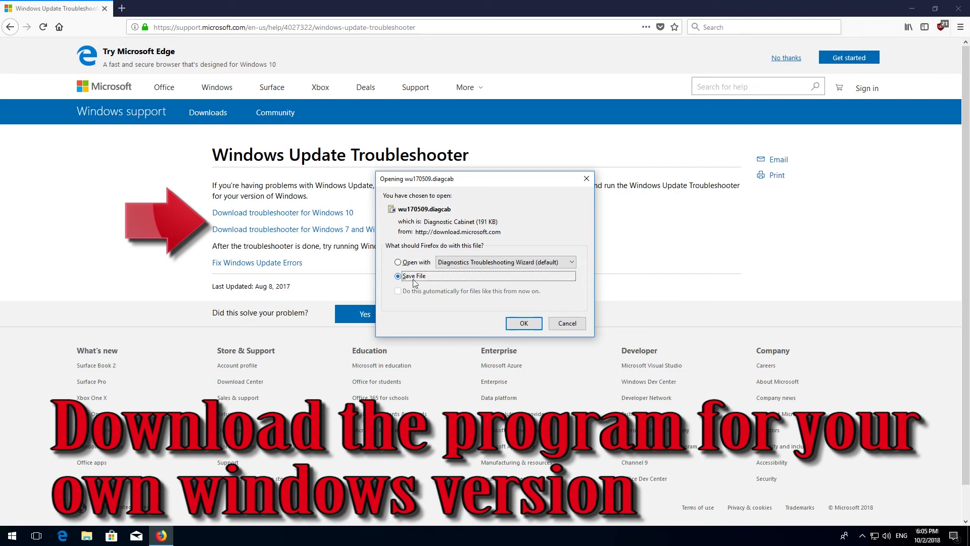
left_click(518, 325)
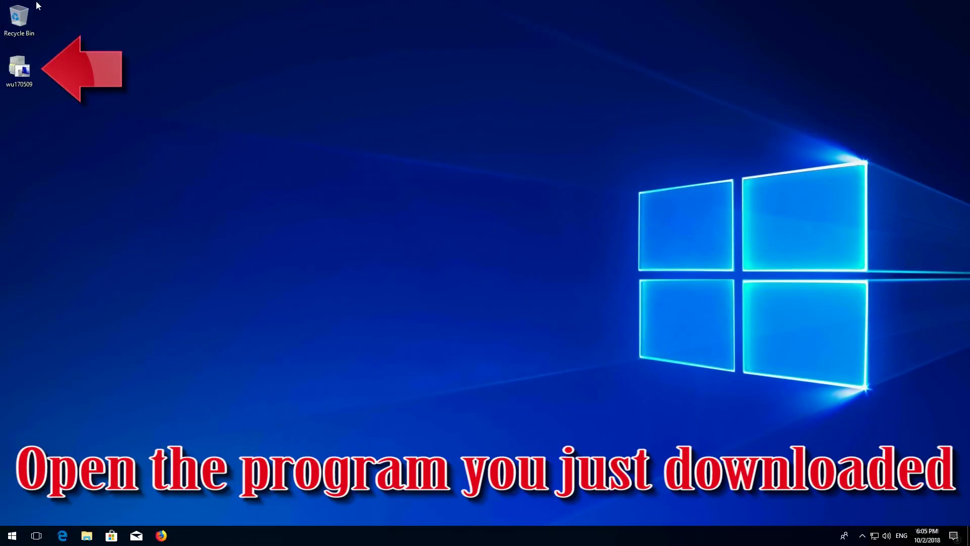
Run the downloaded wu170509 troubleshooter from the desktop and choose to try troubleshooting as an administrator.
double_click(11, 76)
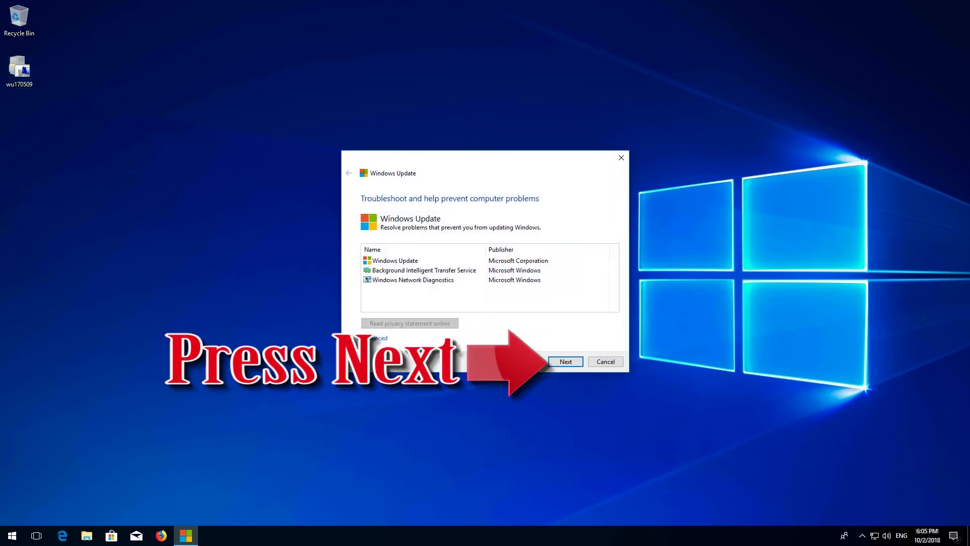
left_click(566, 361)
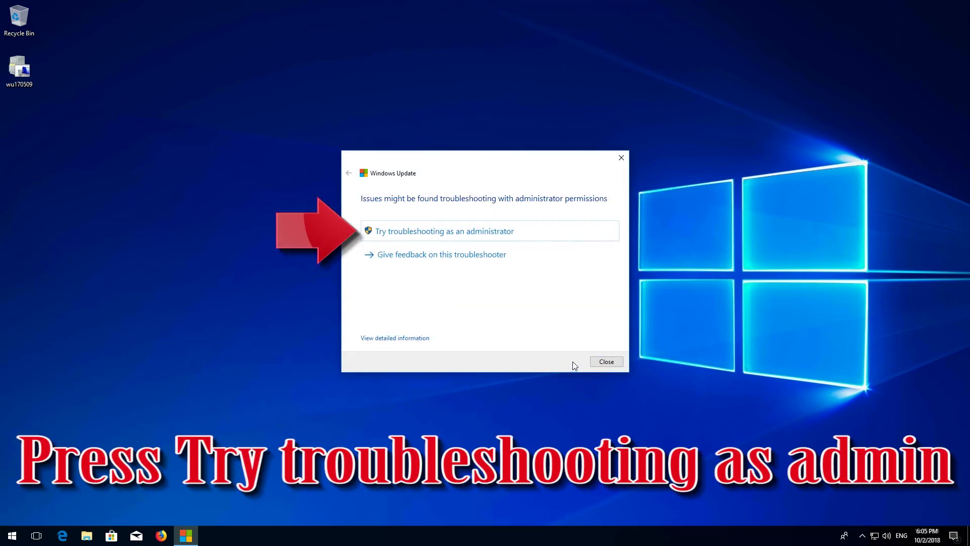
left_click(498, 239)
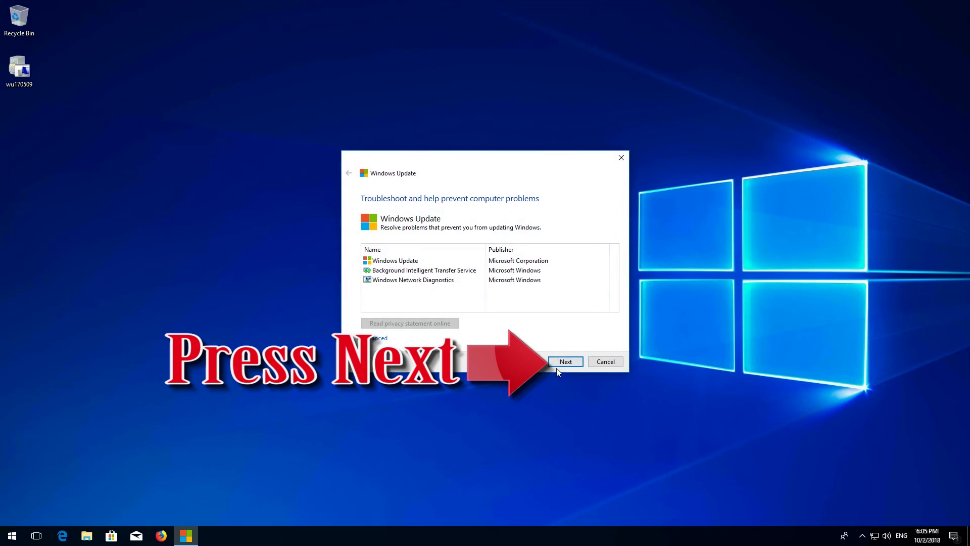
Run the Windows Update troubleshooting, apply the database corruption repair, and close the troubleshooter.
left_click(558, 362)
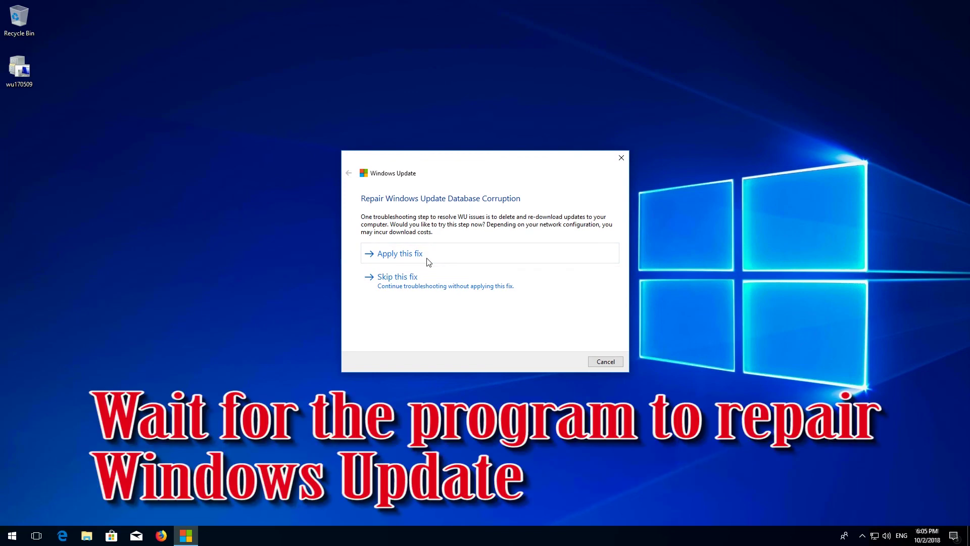
left_click(426, 262)
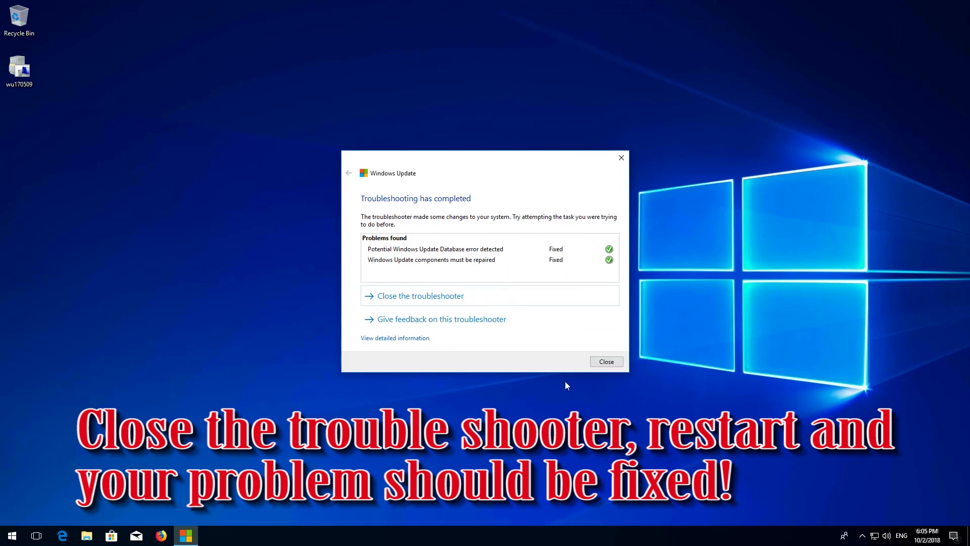
left_click(618, 361)
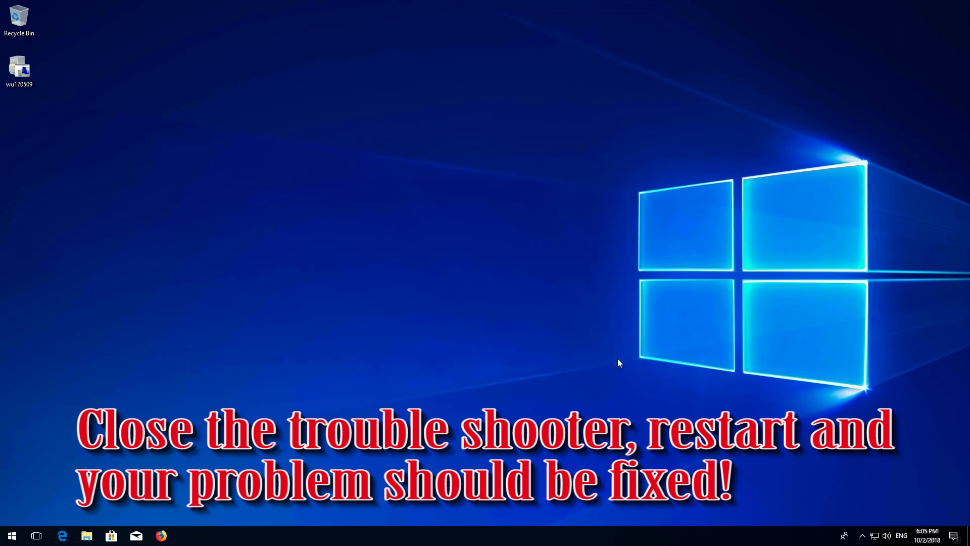
Restart the computer after closing the Windows Update troubleshooter.
left_click(12, 535)
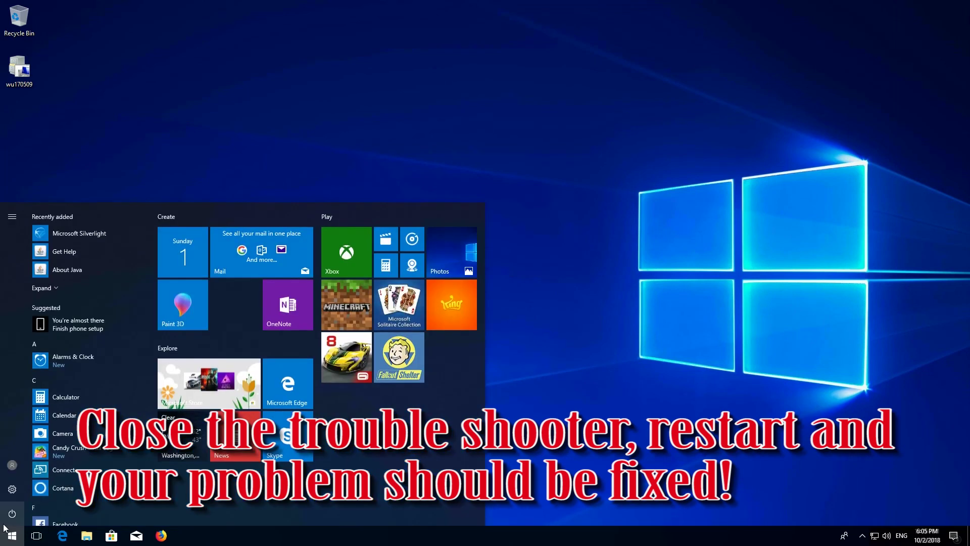
left_click(12, 513)
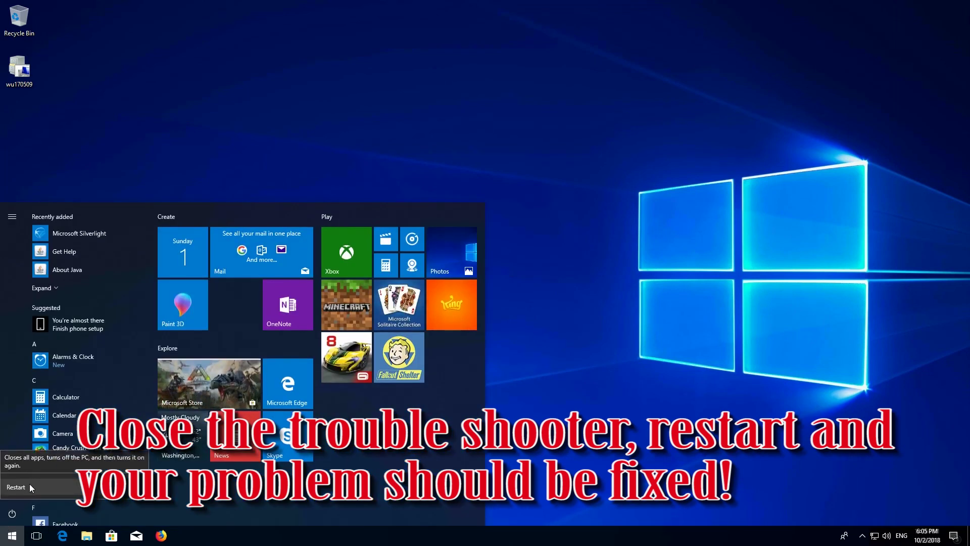
left_click(20, 486)
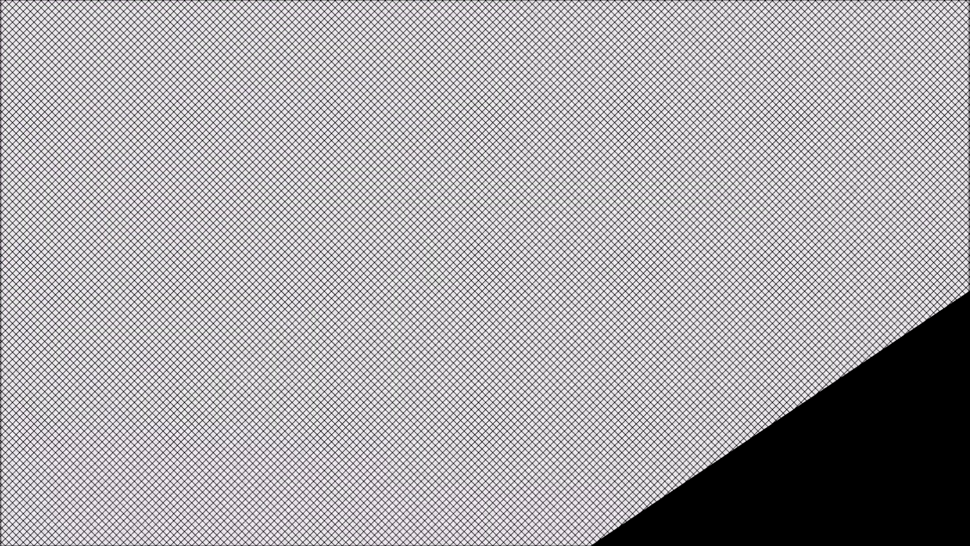